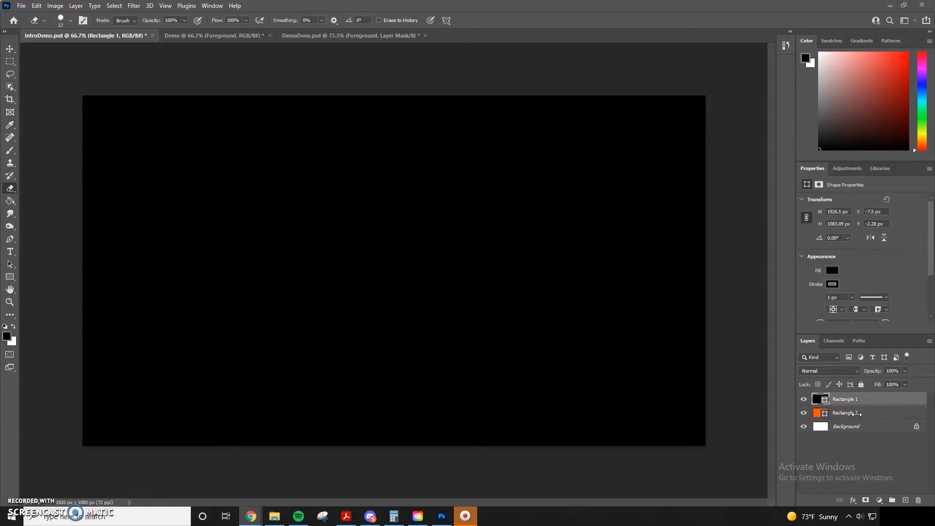
Hide and show the Rectangle 1 layer to check the layer underneath it.
click(847, 399)
click(804, 399)
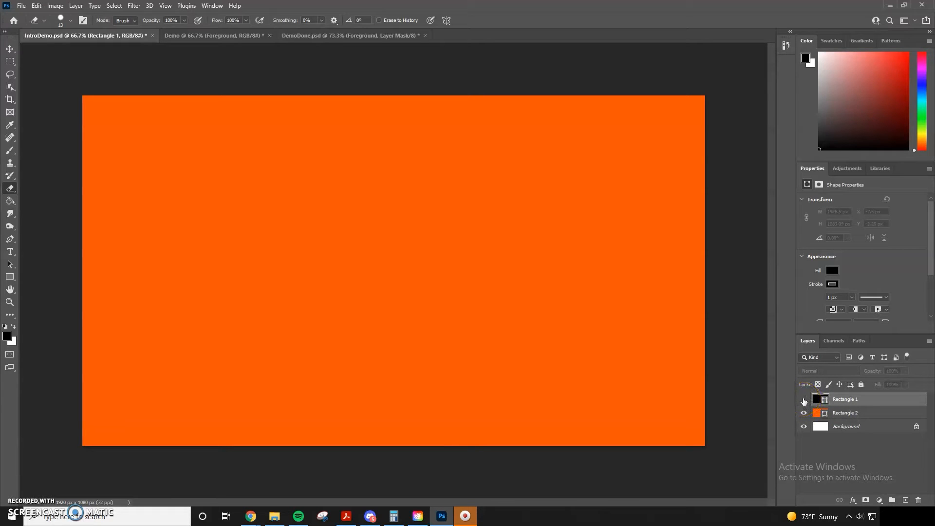
click(803, 399)
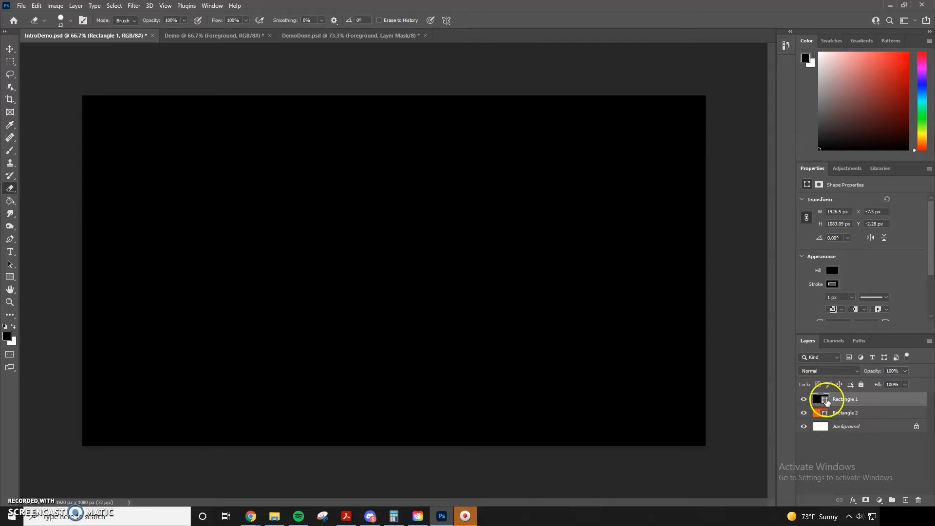
Add a layer mask to Rectangle 1 and make the mask the active editing target.
click(865, 501)
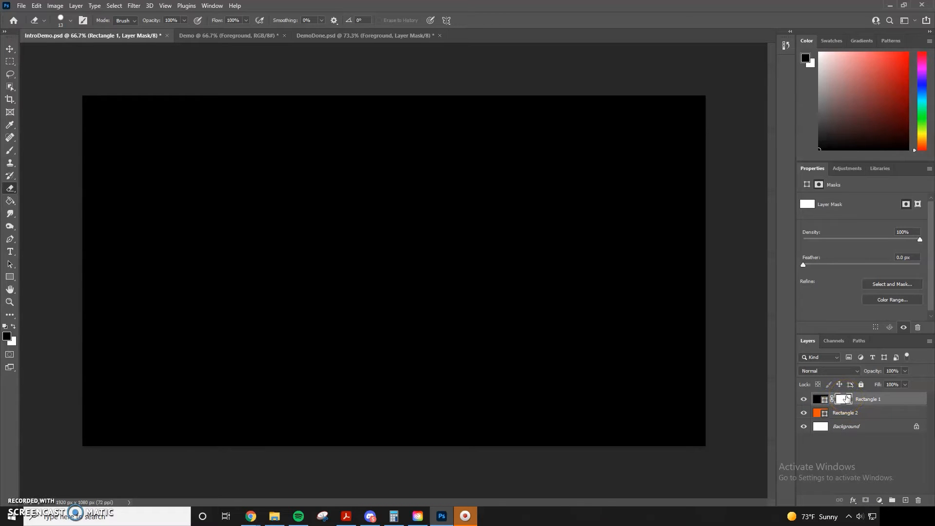
click(821, 413)
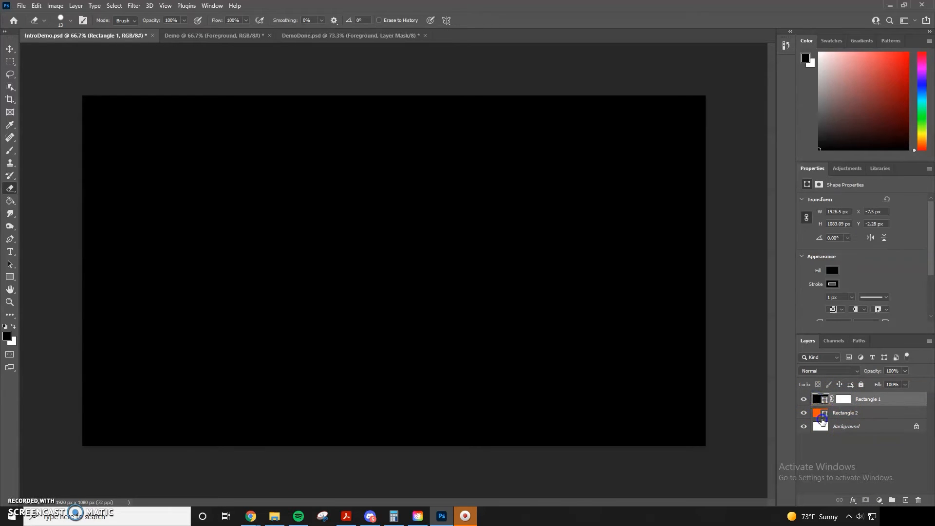
click(816, 399)
click(818, 412)
click(817, 399)
click(818, 413)
click(816, 399)
click(845, 399)
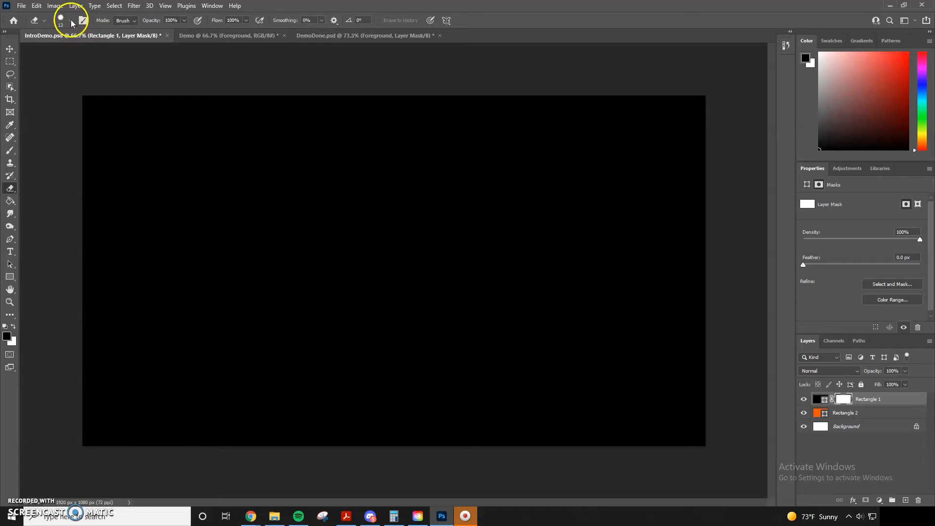
Paint a large filled oval around the middle of Rectangle 1's mask with a black 97 px brush.
click(14, 154)
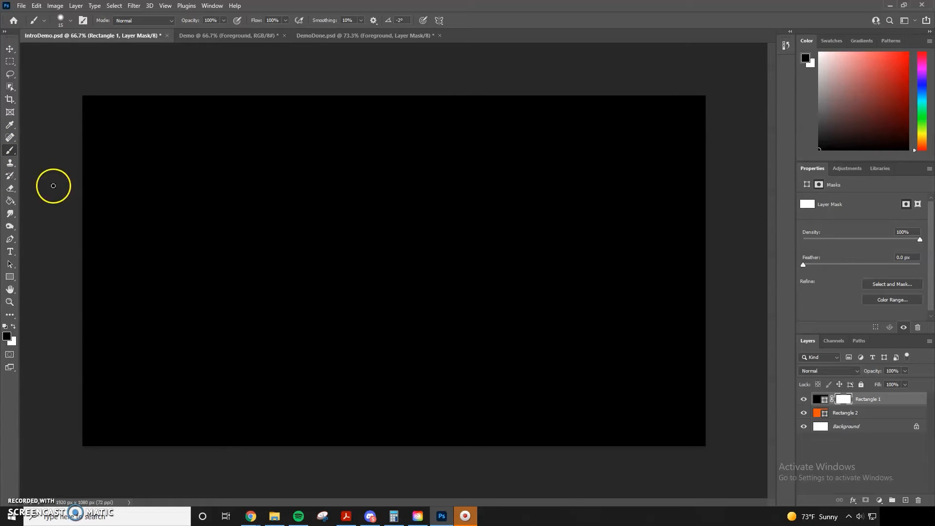
click(14, 326)
click(13, 326)
click(13, 326)
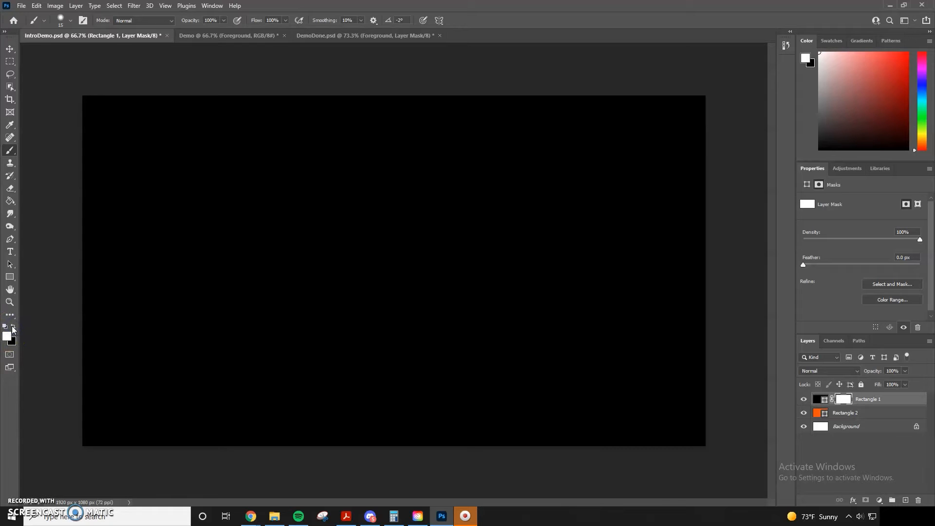
click(14, 326)
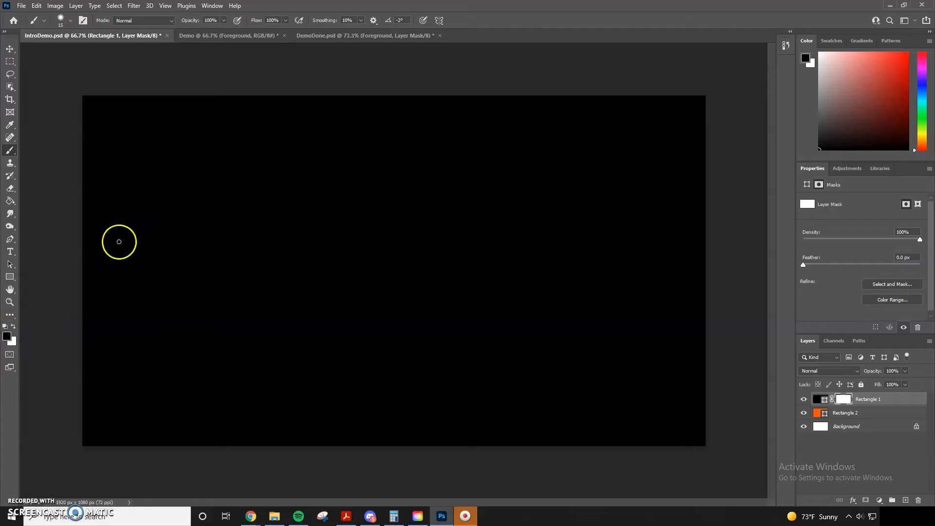
click(70, 20)
drag(62, 51, 82, 50)
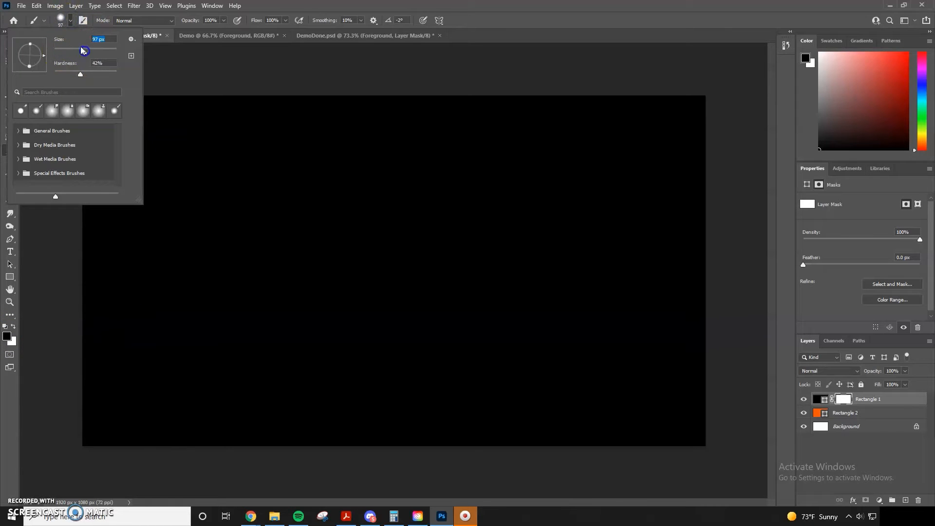
click(70, 20)
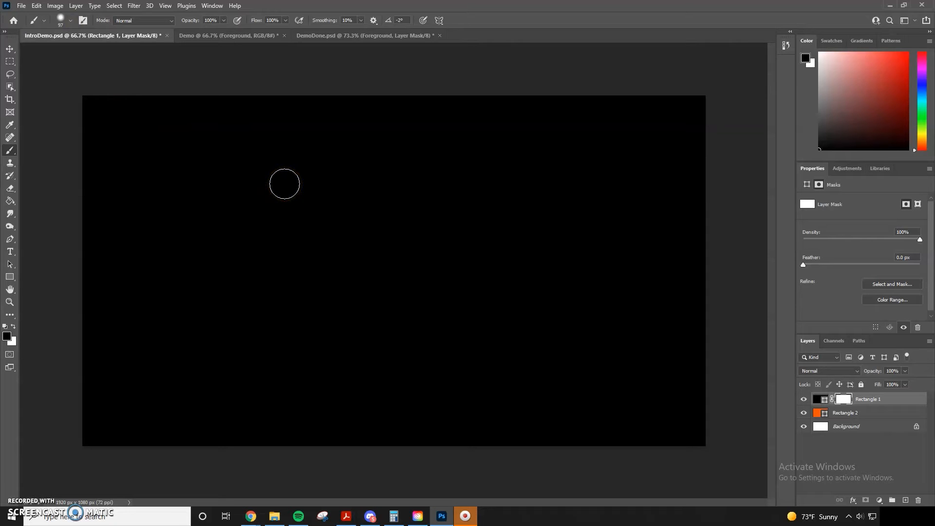
mouse_move(498, 209)
mouse_down()
mouse_move(389, 173)
mouse_move(310, 182)
mouse_move(277, 198)
mouse_move(259, 222)
mouse_move(260, 291)
mouse_move(307, 328)
mouse_move(376, 335)
mouse_move(437, 327)
mouse_move(484, 294)
mouse_move(500, 251)
mouse_move(490, 203)
mouse_up()
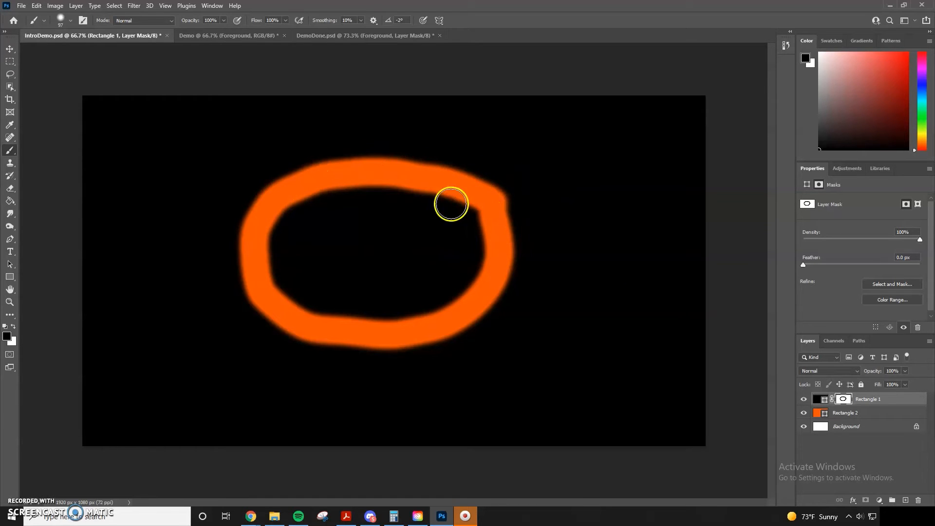
mouse_move(475, 208)
mouse_down()
mouse_move(421, 191)
mouse_move(347, 185)
mouse_move(303, 190)
mouse_move(274, 209)
mouse_move(271, 269)
mouse_move(285, 285)
mouse_move(382, 318)
mouse_move(277, 298)
mouse_move(390, 314)
mouse_move(446, 295)
mouse_move(479, 232)
mouse_move(467, 283)
mouse_move(466, 225)
mouse_move(437, 201)
mouse_move(486, 225)
mouse_move(338, 203)
mouse_move(297, 207)
mouse_move(283, 226)
mouse_move(357, 224)
mouse_move(454, 242)
mouse_move(457, 258)
mouse_move(376, 240)
mouse_move(282, 240)
mouse_move(286, 253)
mouse_move(440, 281)
mouse_move(294, 253)
mouse_move(435, 295)
mouse_up()
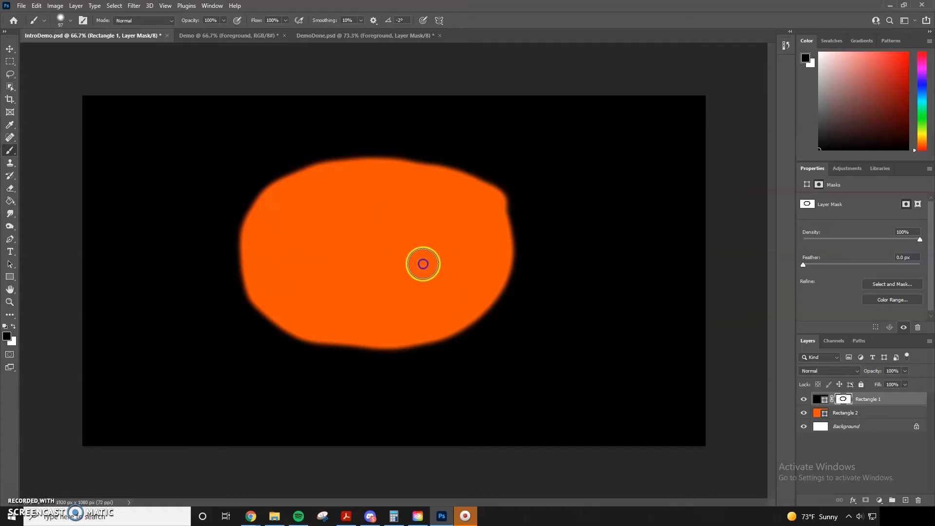
drag(346, 213, 377, 217)
Paint a black strip on the mask from the oval to the canvas's right edge and cover it again with white.
mouse_move(475, 223)
mouse_down()
mouse_move(580, 193)
mouse_move(703, 193)
mouse_up()
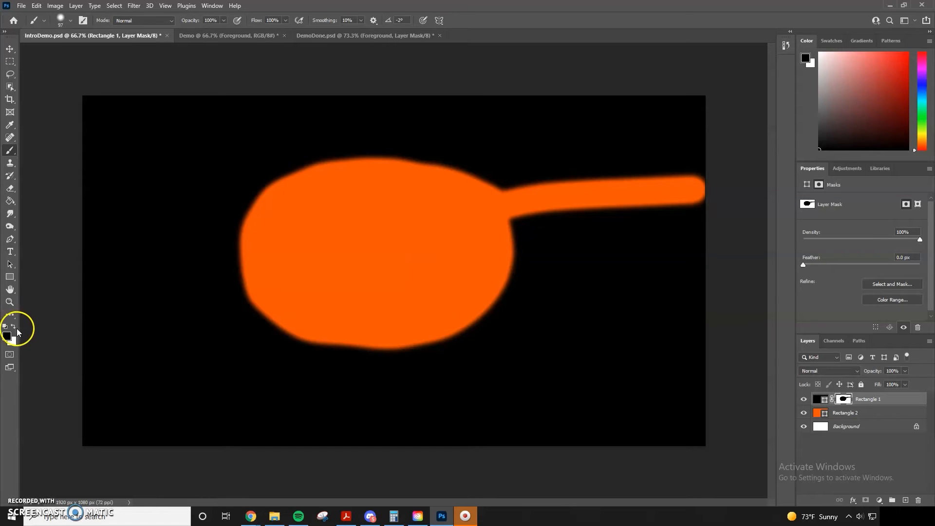
click(14, 327)
click(14, 326)
click(13, 327)
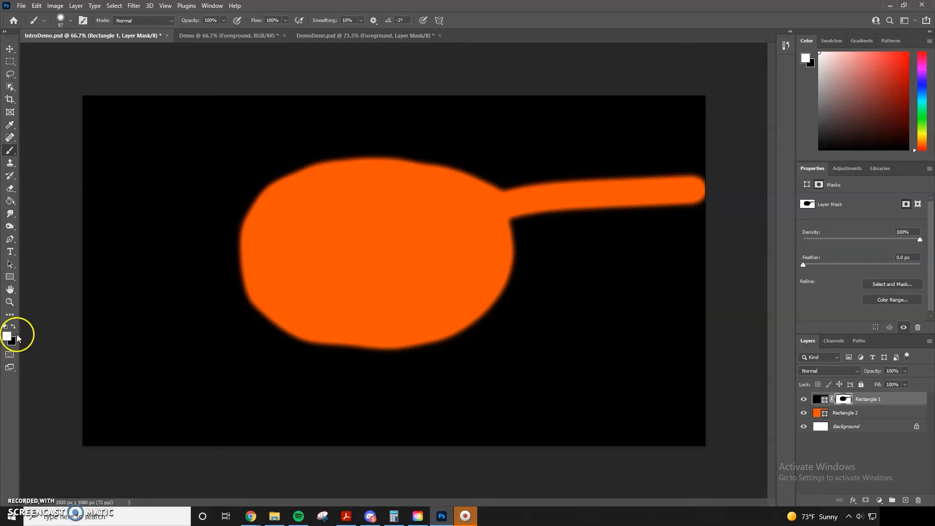
mouse_move(691, 165)
mouse_down()
mouse_move(695, 221)
mouse_move(695, 169)
mouse_move(672, 214)
mouse_move(669, 197)
mouse_move(647, 194)
mouse_move(634, 218)
mouse_move(609, 160)
mouse_move(614, 237)
mouse_move(577, 166)
mouse_move(585, 239)
mouse_move(555, 168)
mouse_move(549, 212)
mouse_move(501, 170)
mouse_move(521, 196)
mouse_up()
drag(488, 166, 517, 192)
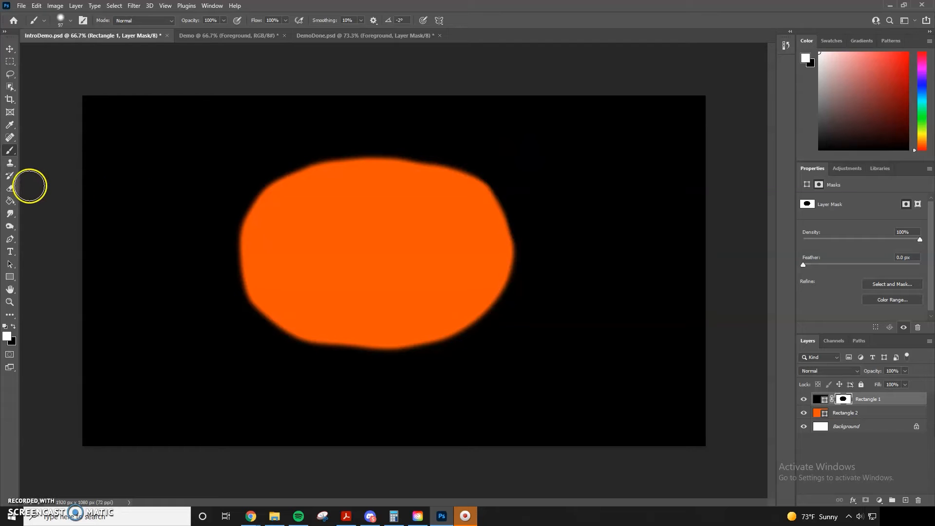
Try erasing the upper-left area of the Rectangle 1 layer itself with a 69 px Eraser, and undo the erasing.
click(817, 398)
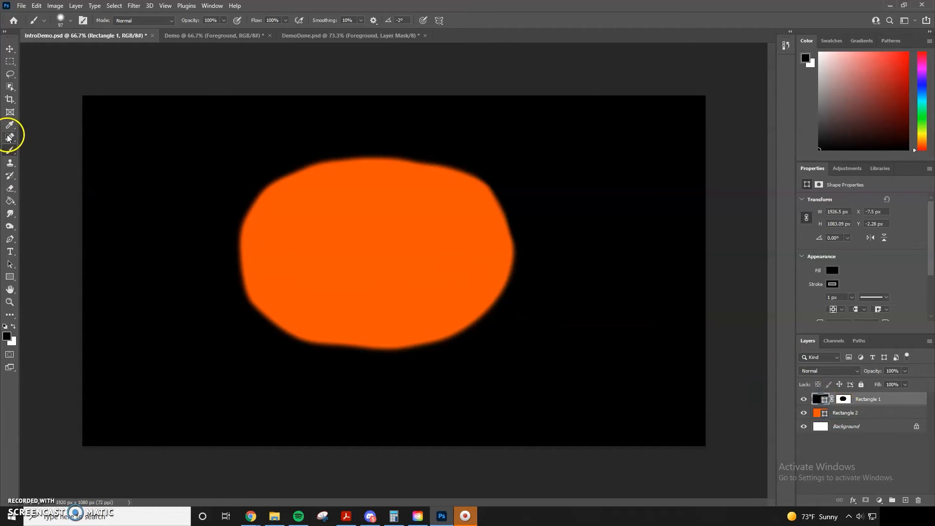
click(13, 190)
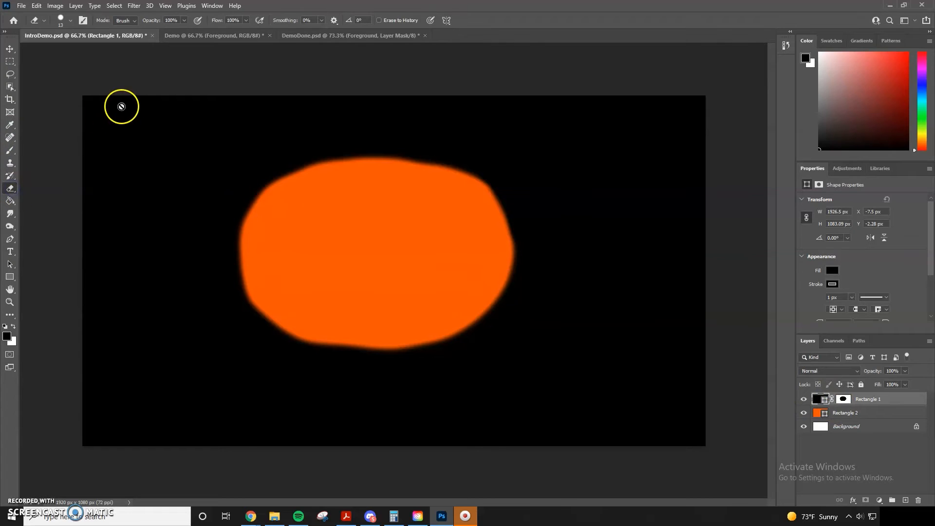
click(337, 191)
click(429, 191)
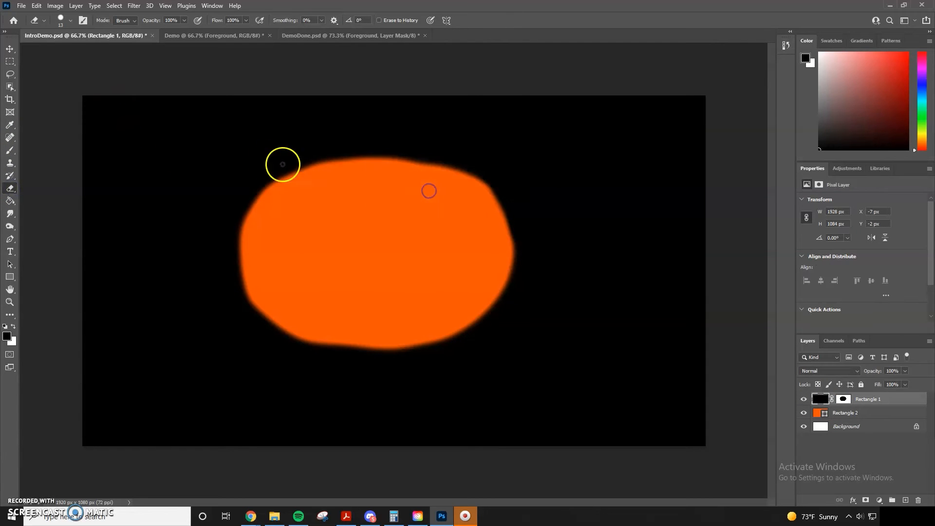
click(68, 20)
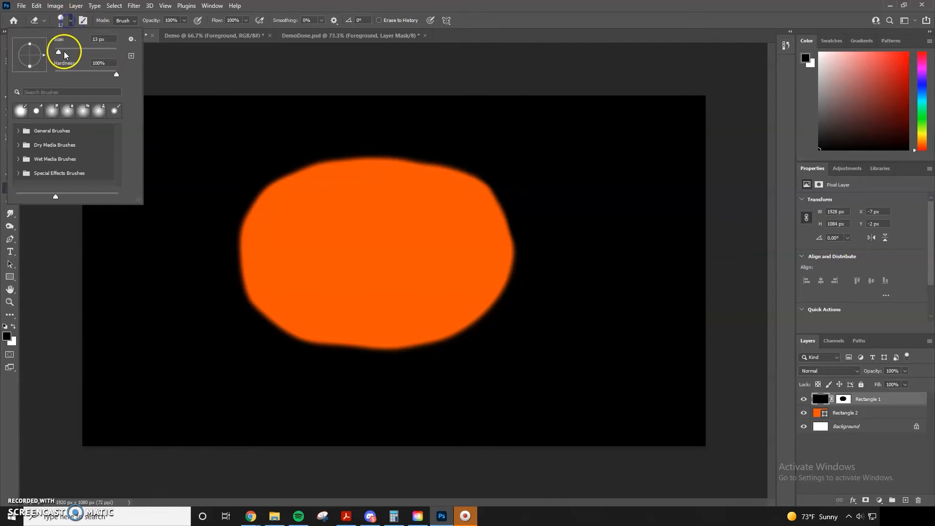
click(70, 21)
mouse_move(119, 86)
mouse_down()
mouse_move(97, 145)
mouse_move(99, 92)
mouse_move(87, 162)
mouse_move(87, 86)
mouse_move(93, 226)
mouse_move(125, 91)
mouse_move(126, 201)
mouse_move(110, 253)
mouse_move(116, 142)
mouse_up()
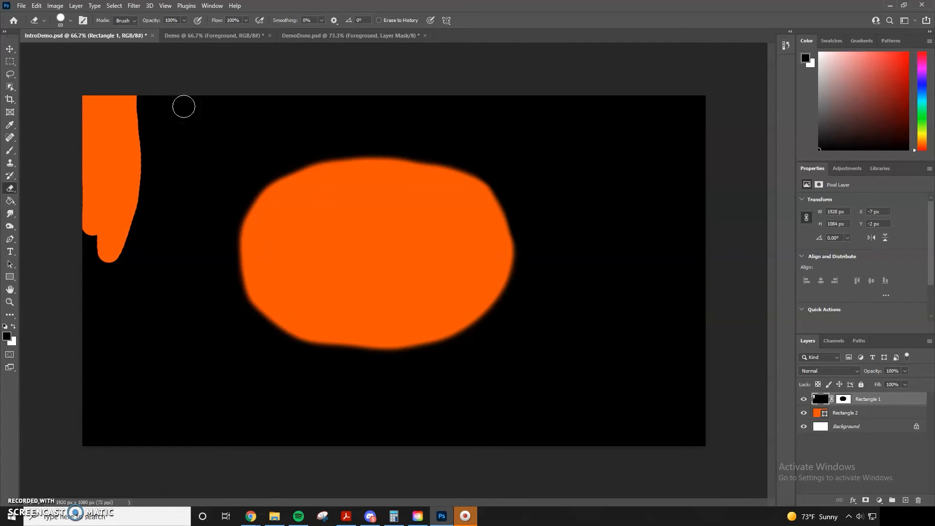
key(ctrl+z)
key(ctrl+z)
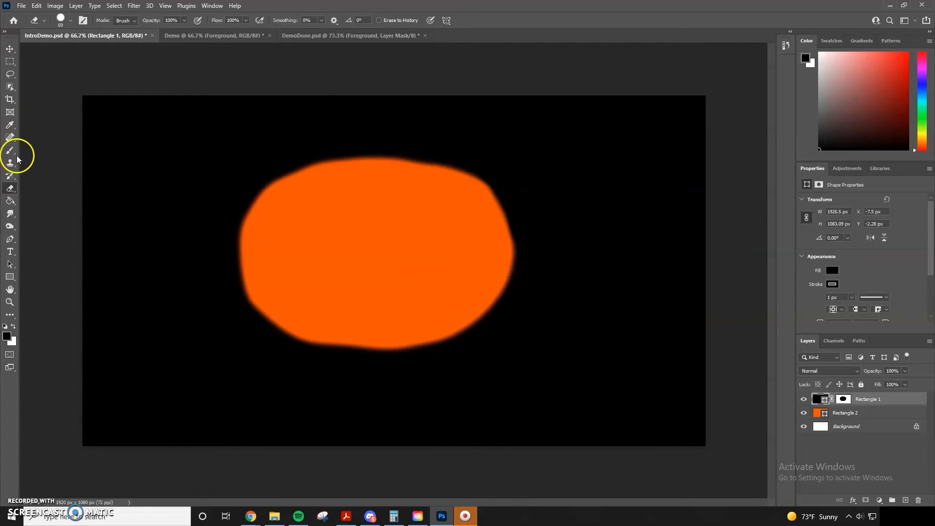
click(327, 138)
In the Demo document, preview the image beneath the Foreground layer and add a layer mask to Foreground.
click(198, 37)
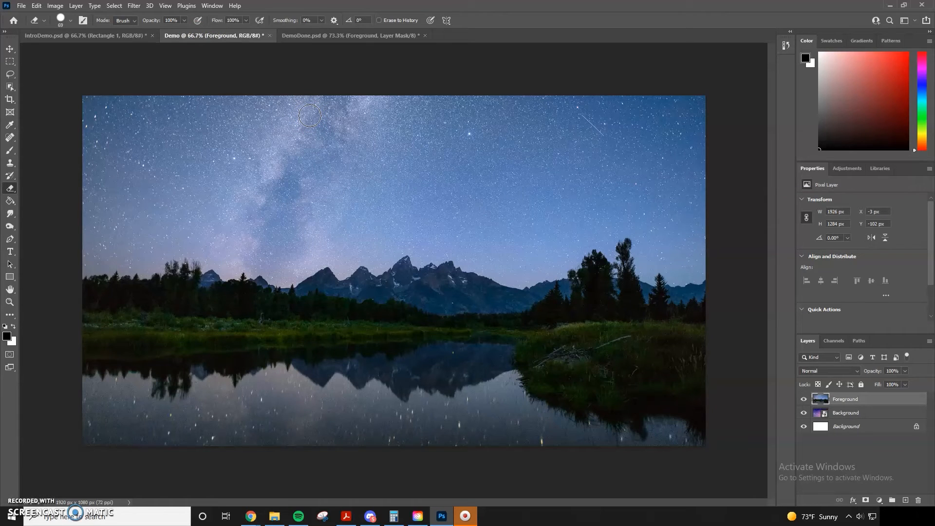
click(802, 400)
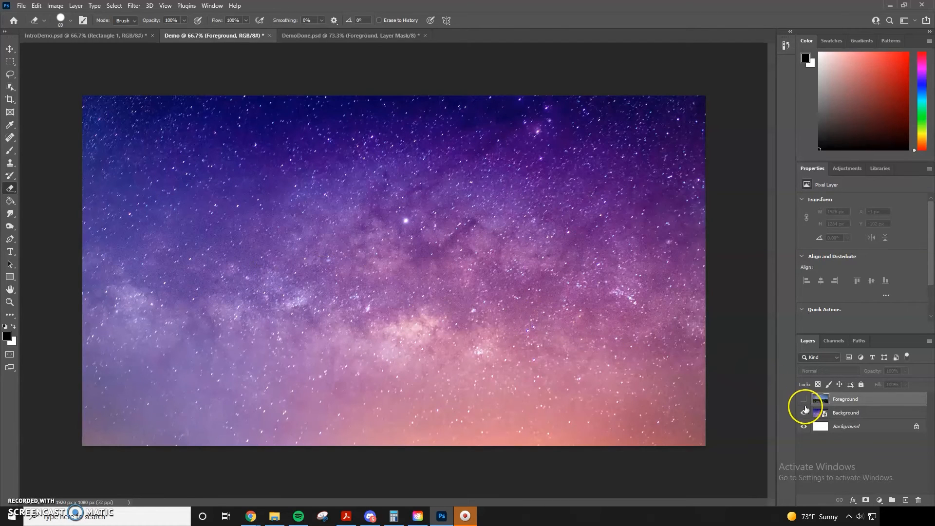
click(804, 399)
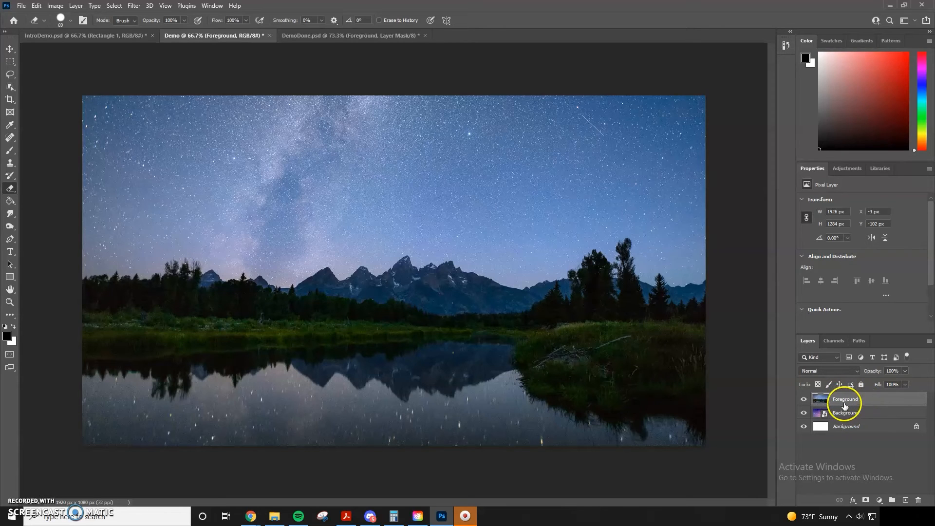
click(866, 500)
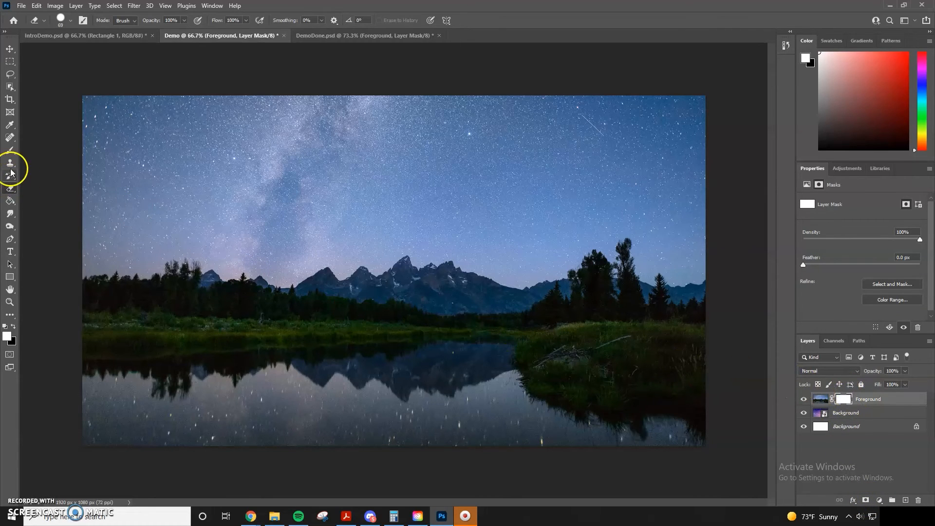
Mask out most of the Foreground layer's sky above the mountains and trees with a black 64 px brush.
click(10, 150)
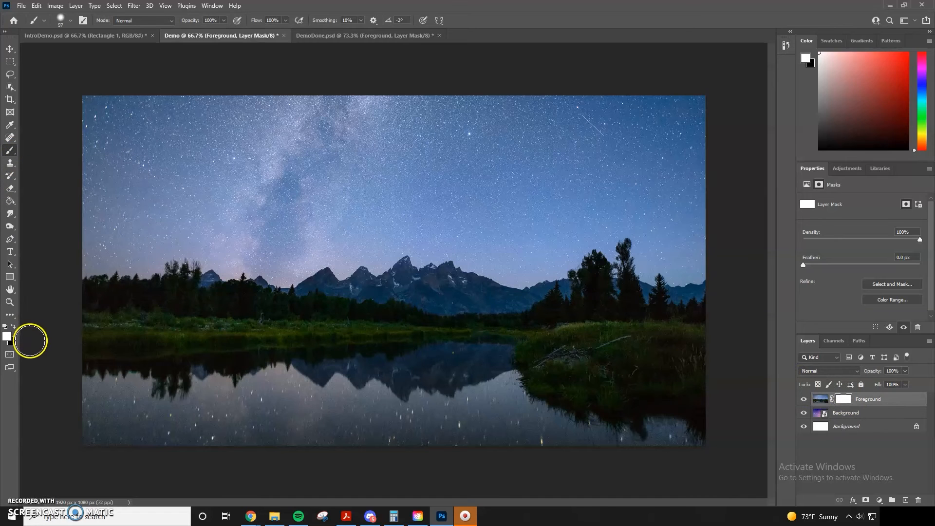
click(13, 327)
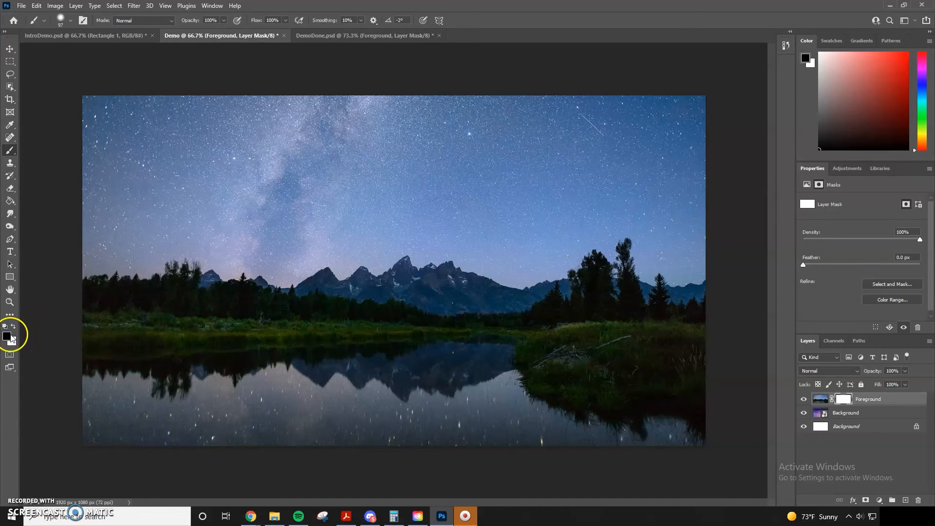
click(70, 21)
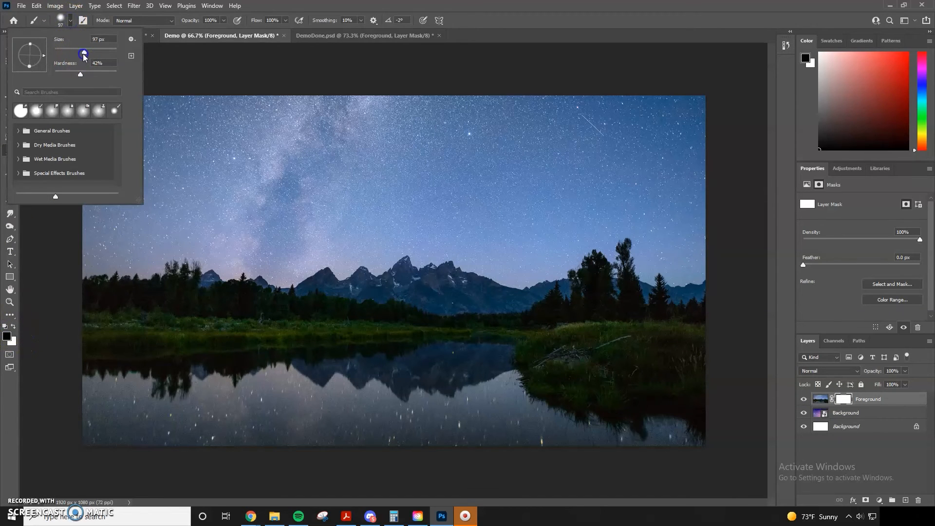
drag(76, 54, 74, 54)
click(70, 21)
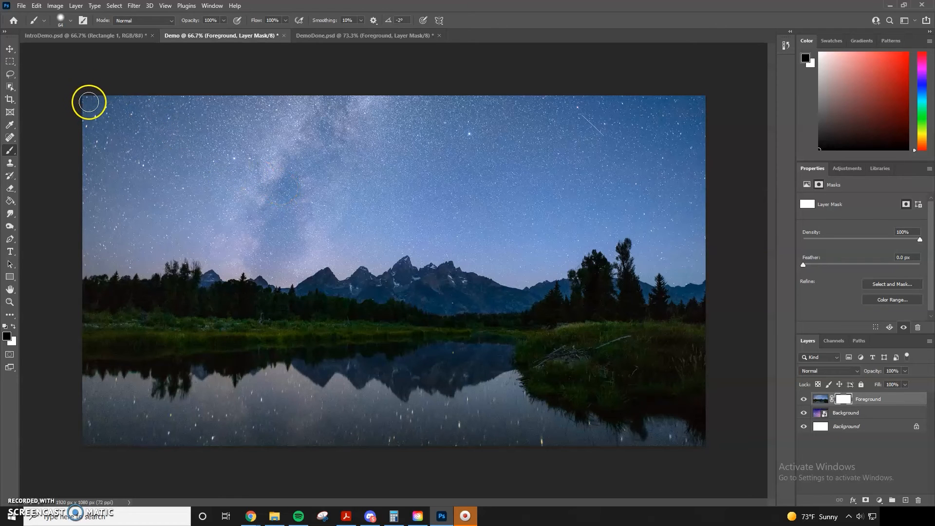
drag(83, 101, 715, 104)
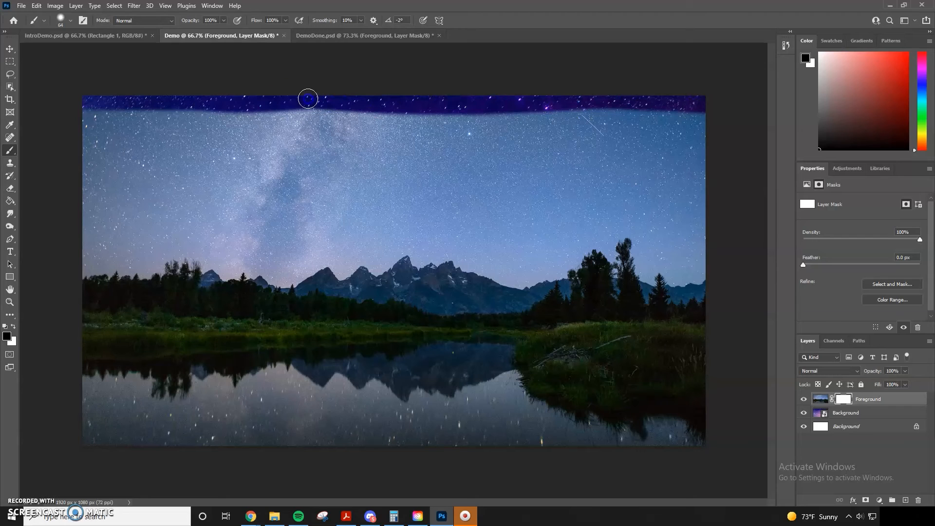
mouse_move(69, 119)
mouse_down()
mouse_move(676, 115)
mouse_move(713, 131)
mouse_move(65, 130)
mouse_up()
mouse_move(131, 136)
mouse_down()
mouse_move(697, 149)
mouse_move(583, 132)
mouse_move(70, 139)
mouse_move(316, 168)
mouse_move(706, 159)
mouse_up()
click(428, 127)
mouse_move(200, 144)
mouse_down()
mouse_move(326, 162)
mouse_move(535, 154)
mouse_move(712, 185)
mouse_move(708, 175)
mouse_move(631, 184)
mouse_move(708, 199)
mouse_move(446, 164)
mouse_move(617, 181)
mouse_move(72, 175)
mouse_move(87, 196)
mouse_move(84, 183)
mouse_move(83, 254)
mouse_move(103, 174)
mouse_move(92, 193)
mouse_move(108, 235)
mouse_move(177, 228)
mouse_move(86, 242)
mouse_move(276, 238)
mouse_move(106, 215)
mouse_move(213, 240)
mouse_move(120, 232)
mouse_move(112, 197)
mouse_move(238, 215)
mouse_move(114, 206)
mouse_move(85, 190)
mouse_move(238, 189)
mouse_move(346, 212)
mouse_move(160, 196)
mouse_move(257, 205)
mouse_move(252, 218)
mouse_move(217, 227)
mouse_move(333, 225)
mouse_move(160, 191)
mouse_move(380, 213)
mouse_move(266, 182)
mouse_move(706, 201)
mouse_move(621, 212)
mouse_move(355, 200)
mouse_move(692, 208)
mouse_move(433, 221)
mouse_move(348, 216)
mouse_move(286, 239)
mouse_move(288, 257)
mouse_move(275, 269)
mouse_move(287, 265)
mouse_move(253, 247)
mouse_move(306, 261)
mouse_move(313, 236)
mouse_move(298, 243)
mouse_move(343, 242)
mouse_move(307, 259)
mouse_move(299, 244)
mouse_move(345, 252)
mouse_move(355, 229)
mouse_move(415, 224)
mouse_move(376, 244)
mouse_move(352, 232)
mouse_up()
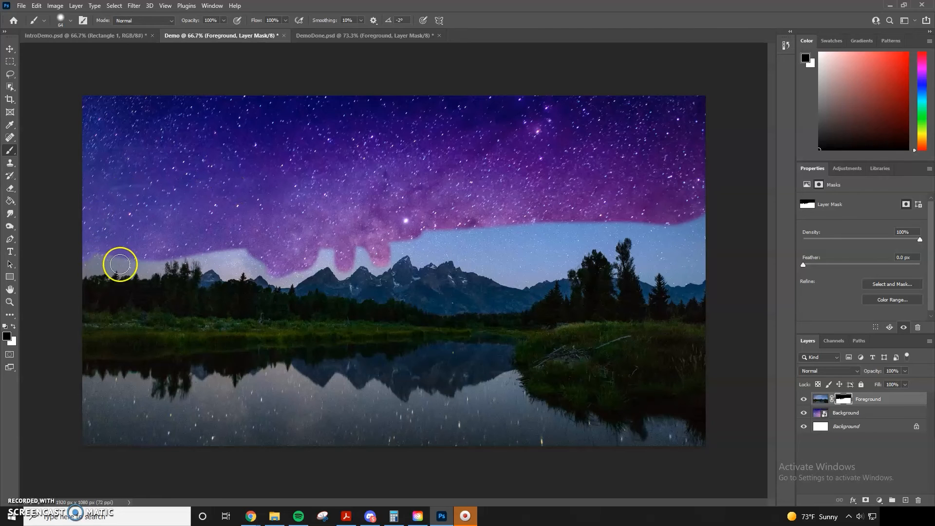
drag(90, 250, 105, 256)
mouse_move(97, 259)
mouse_down()
mouse_move(86, 259)
mouse_move(124, 250)
mouse_up()
Reduce the brush to 17 px and mask out the leftover pale sky along the treetops at the image's left edge.
scroll(80, 268, up, 2)
scroll(80, 268, up, 5)
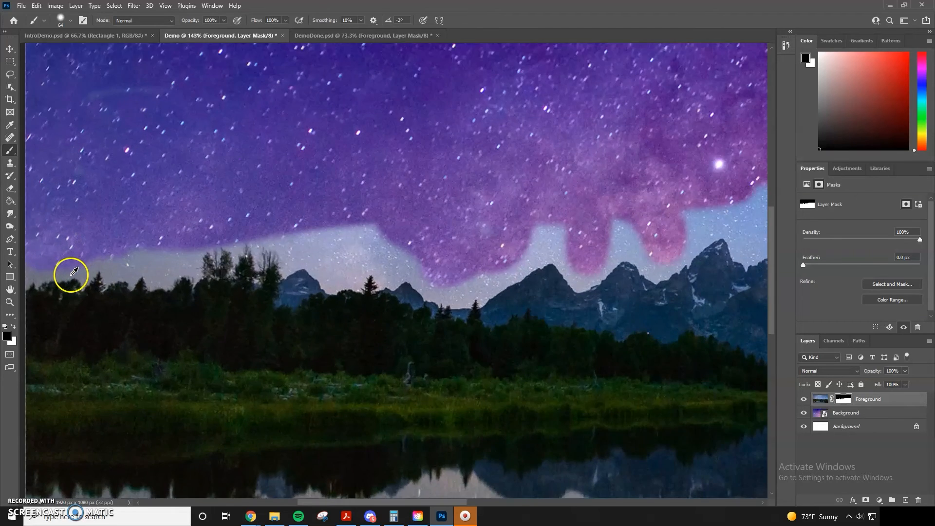
mouse_move(202, 244)
mouse_down()
mouse_move(333, 244)
mouse_move(325, 215)
mouse_move(353, 229)
mouse_move(326, 232)
mouse_move(444, 232)
mouse_move(449, 241)
mouse_move(439, 252)
mouse_move(462, 235)
mouse_move(497, 236)
mouse_move(504, 264)
mouse_move(521, 238)
mouse_move(532, 223)
mouse_up()
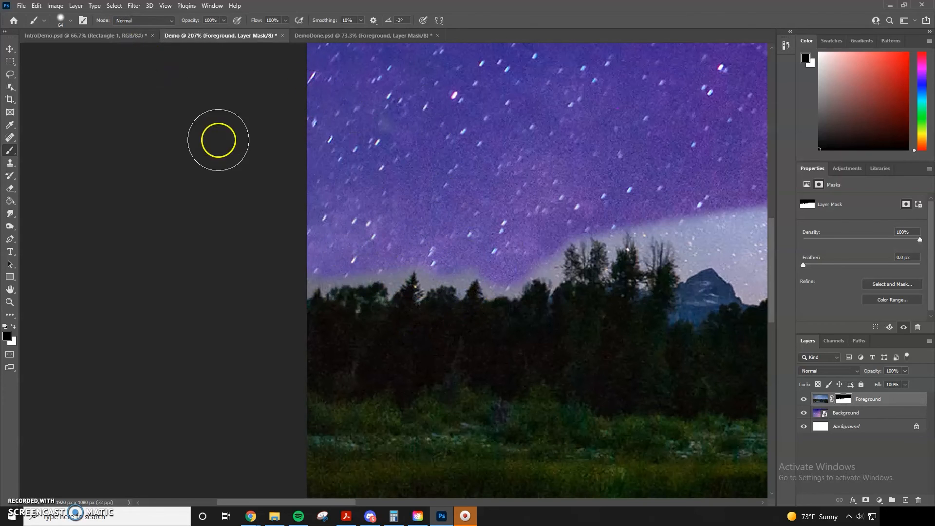
click(70, 21)
drag(71, 52, 59, 51)
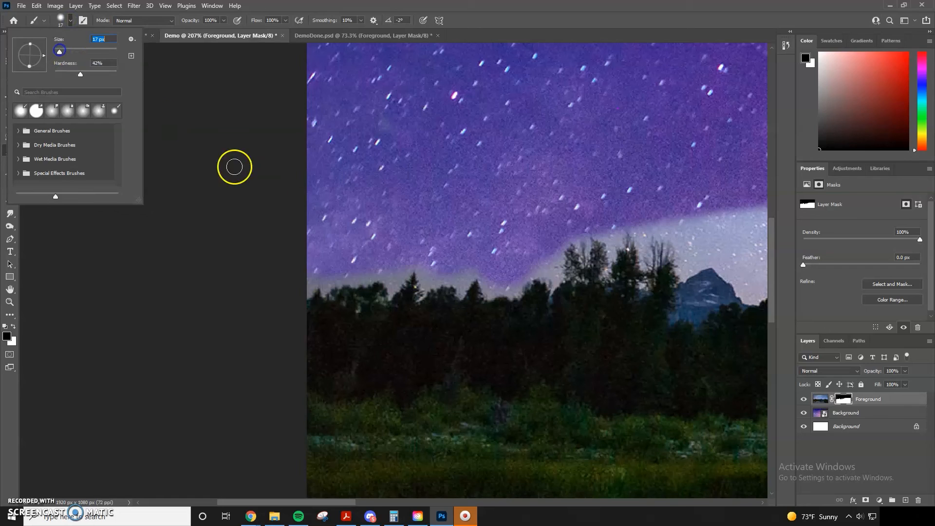
mouse_move(326, 268)
mouse_down()
mouse_move(304, 295)
mouse_move(326, 269)
mouse_move(325, 288)
mouse_move(342, 275)
mouse_move(337, 282)
mouse_move(388, 275)
mouse_move(393, 294)
mouse_move(402, 269)
mouse_move(400, 282)
mouse_move(421, 263)
mouse_move(426, 292)
mouse_move(451, 269)
mouse_move(440, 280)
mouse_move(472, 277)
mouse_move(480, 265)
mouse_move(457, 292)
mouse_move(477, 271)
mouse_move(489, 296)
mouse_move(516, 295)
mouse_move(517, 271)
mouse_up()
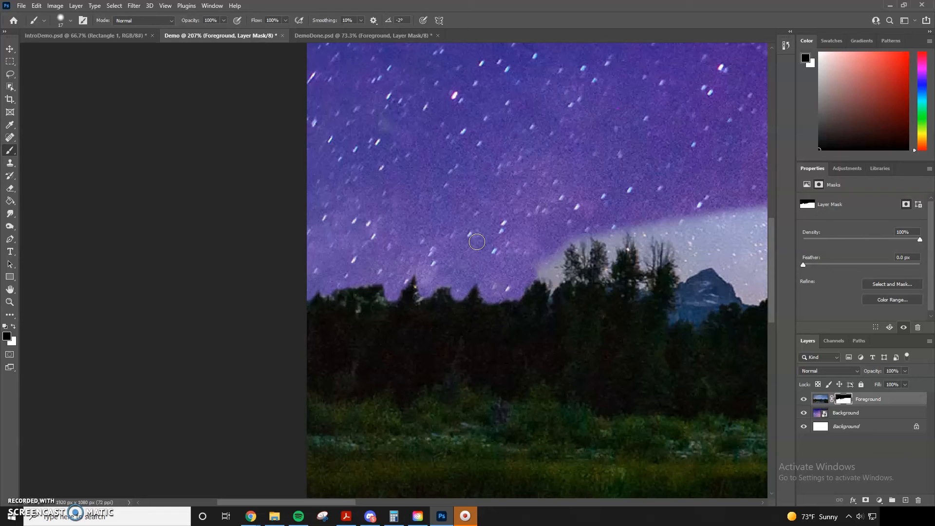
mouse_move(521, 268)
mouse_down()
mouse_move(534, 268)
mouse_move(530, 277)
mouse_move(554, 271)
mouse_move(555, 282)
mouse_move(555, 255)
mouse_move(544, 258)
mouse_up()
mouse_move(476, 272)
mouse_down()
mouse_move(455, 287)
mouse_move(452, 276)
mouse_move(416, 268)
mouse_move(392, 284)
mouse_up()
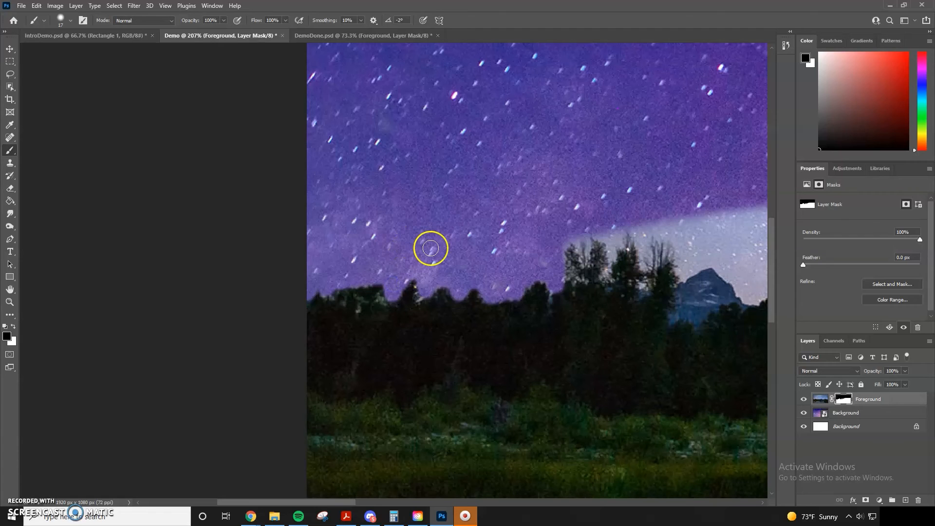
Mask out the pale sky above and between the tall trees, up to the small mountain peak beside them.
mouse_move(560, 229)
mouse_down()
mouse_move(559, 243)
mouse_move(584, 226)
mouse_move(608, 232)
mouse_move(611, 246)
mouse_move(601, 236)
mouse_move(638, 223)
mouse_move(645, 243)
mouse_move(681, 223)
mouse_move(651, 230)
mouse_move(703, 218)
mouse_move(661, 240)
mouse_move(693, 246)
mouse_move(678, 243)
mouse_move(689, 255)
mouse_move(709, 231)
mouse_move(710, 208)
mouse_up()
mouse_move(673, 230)
mouse_down()
mouse_move(635, 236)
mouse_move(617, 250)
mouse_move(608, 283)
mouse_move(595, 241)
mouse_move(588, 251)
mouse_move(567, 241)
mouse_move(559, 287)
mouse_up()
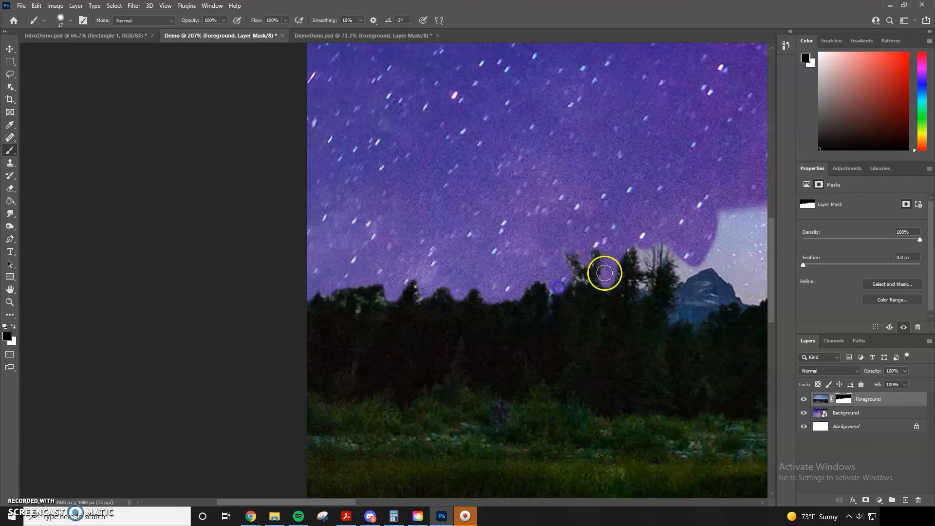
mouse_move(647, 265)
mouse_down()
mouse_move(641, 288)
mouse_move(641, 252)
mouse_move(647, 264)
mouse_move(657, 240)
mouse_move(655, 254)
mouse_move(667, 252)
mouse_move(682, 268)
mouse_move(674, 280)
mouse_move(710, 257)
mouse_move(683, 277)
mouse_up()
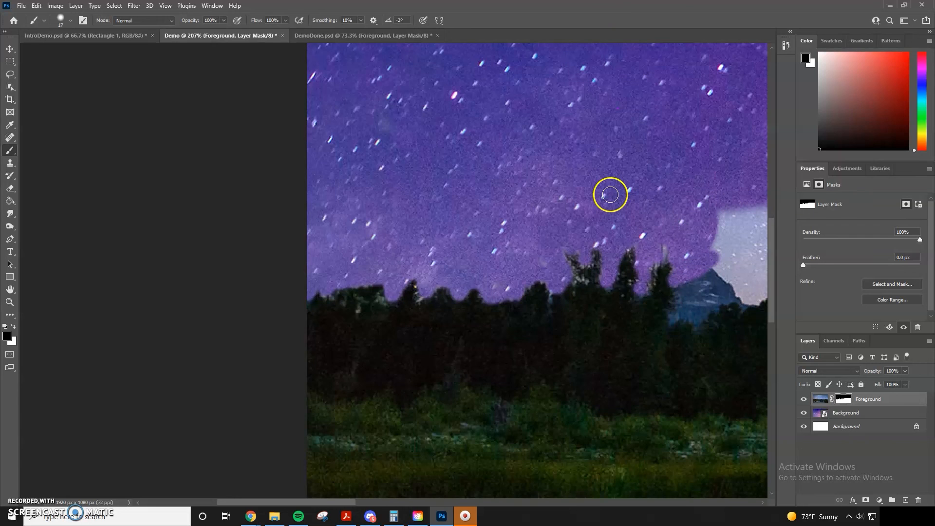
Inspect the partly masked skyline along the mountains and view the finished composite in the DemoDone.psd document.
scroll(572, 182, down, 1)
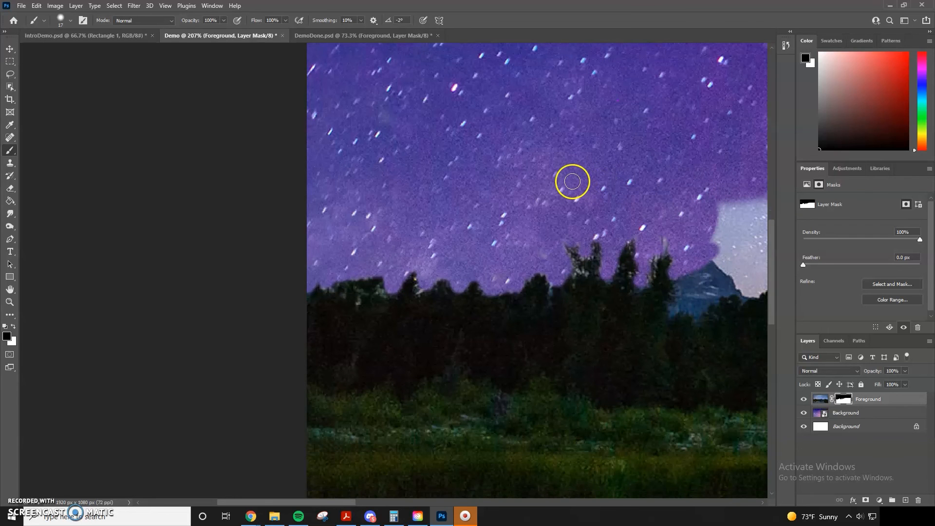
scroll(572, 182, down, 1)
drag(637, 178, 340, 242)
scroll(401, 196, down, 2)
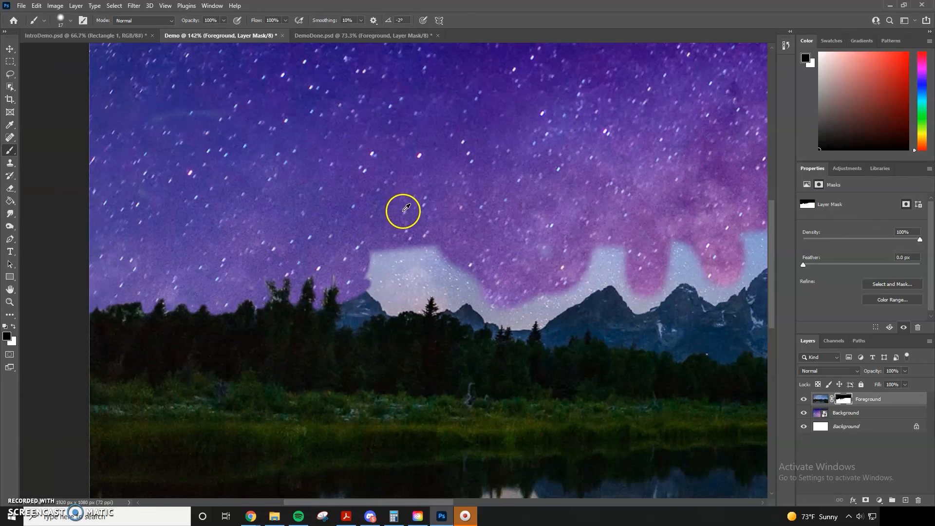
drag(586, 214, 1, 226)
drag(440, 261, 859, 200)
drag(324, 216, 553, 232)
drag(569, 188, 480, 229)
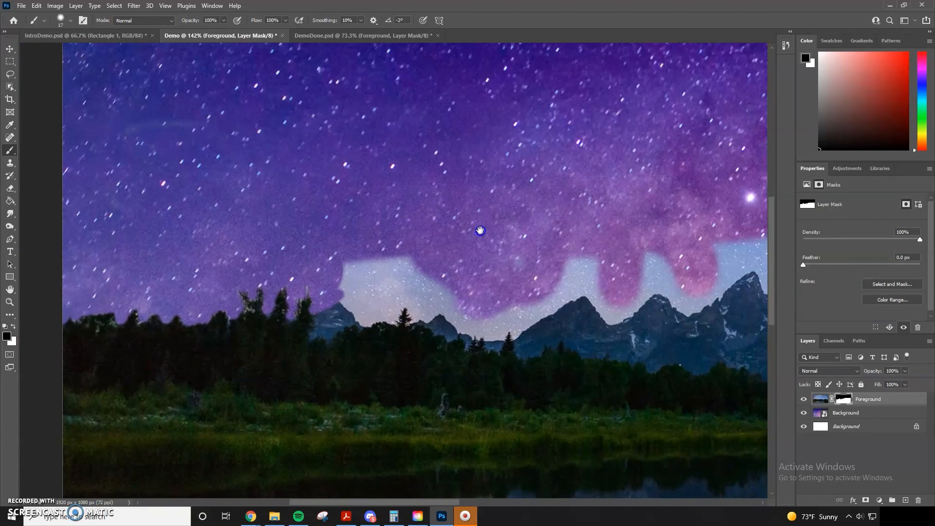
click(345, 36)
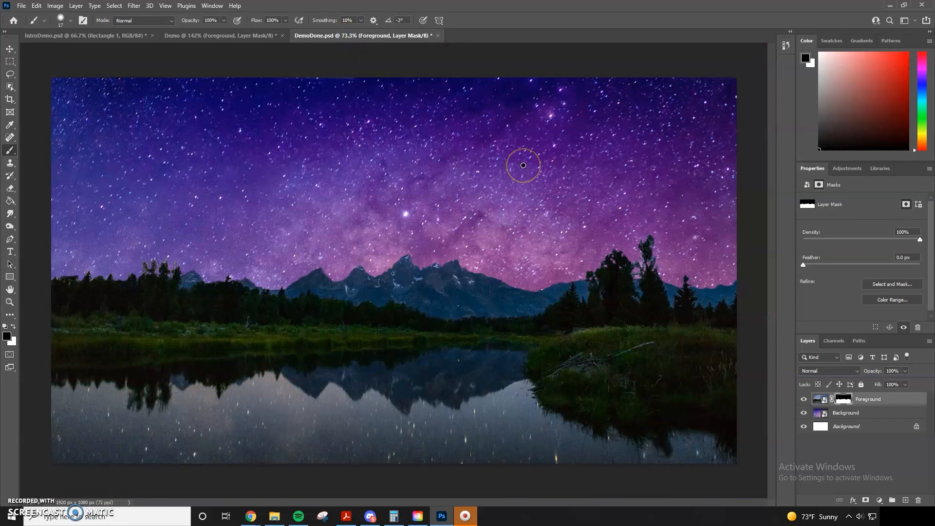